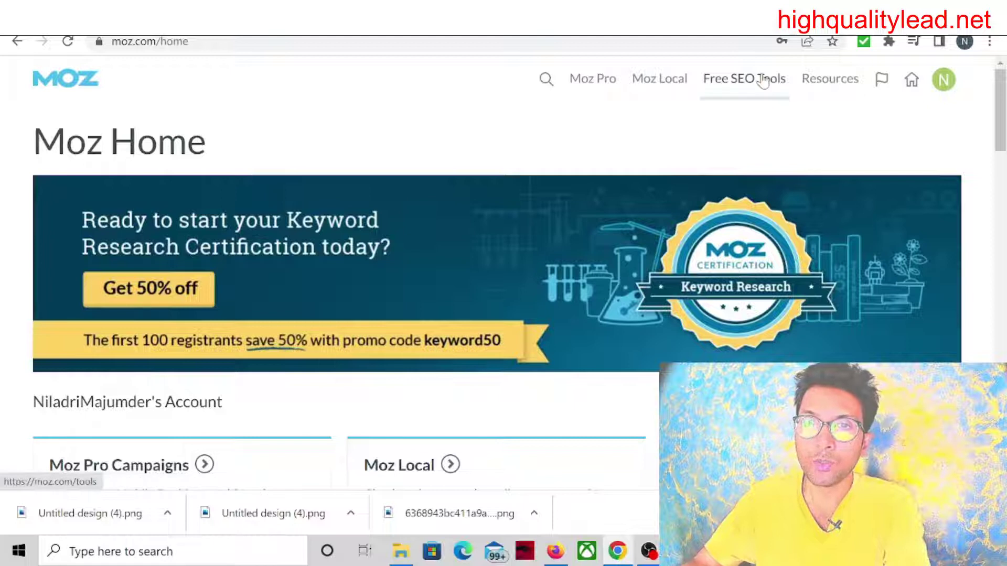
- Go from Free SEO Tools to Link Explorer's Spam Score report under Link Research
{"action": "mouse_move", "coordinate": [745, 97]}
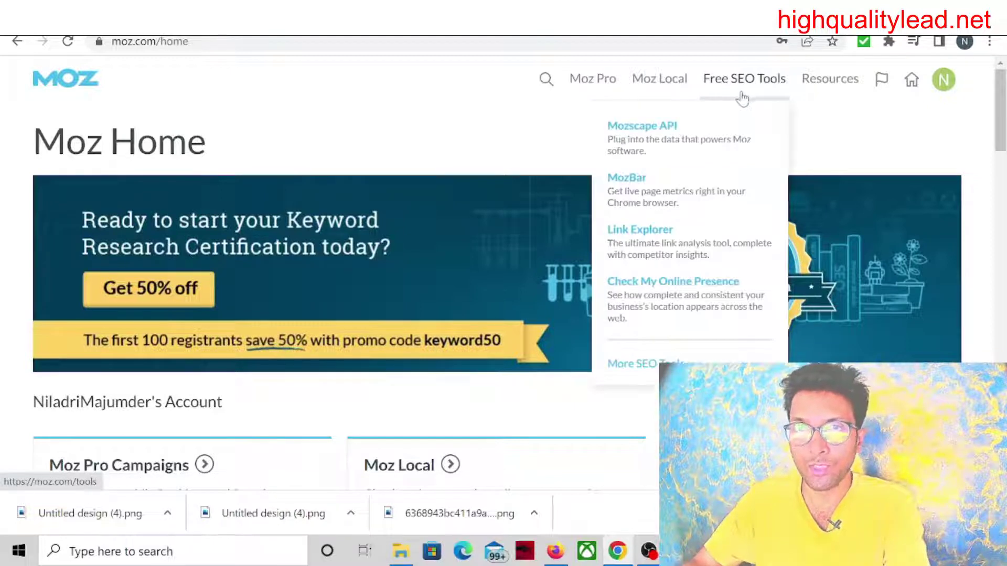
{"action": "left_click", "coordinate": [647, 235]}
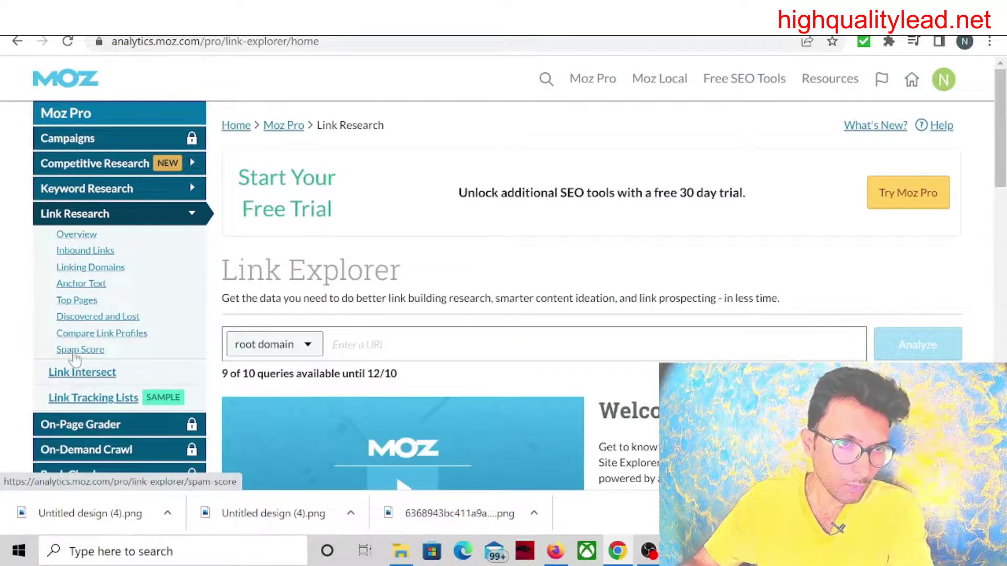
{"action": "left_click", "coordinate": [78, 351]}
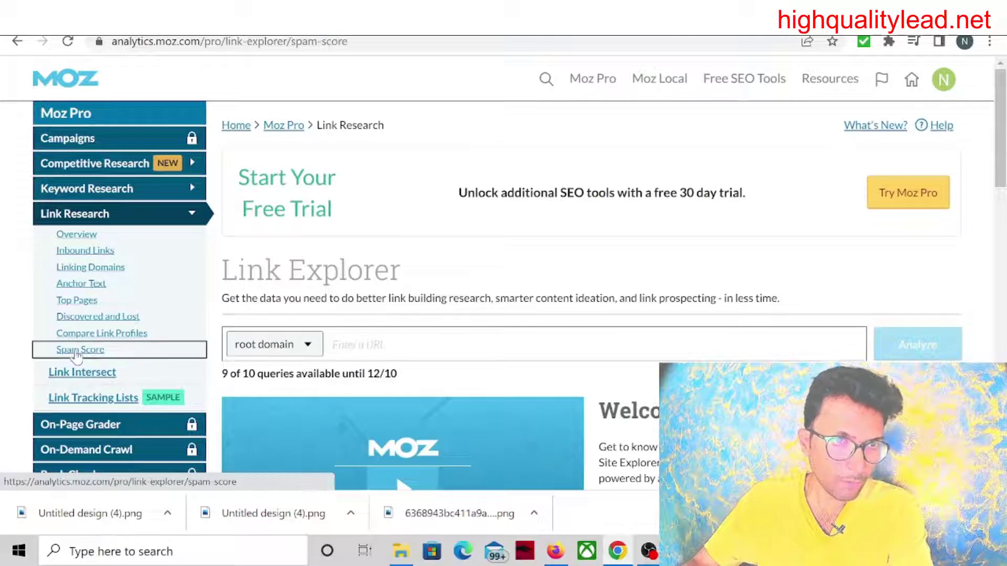
{"action": "left_click", "coordinate": [419, 241]}
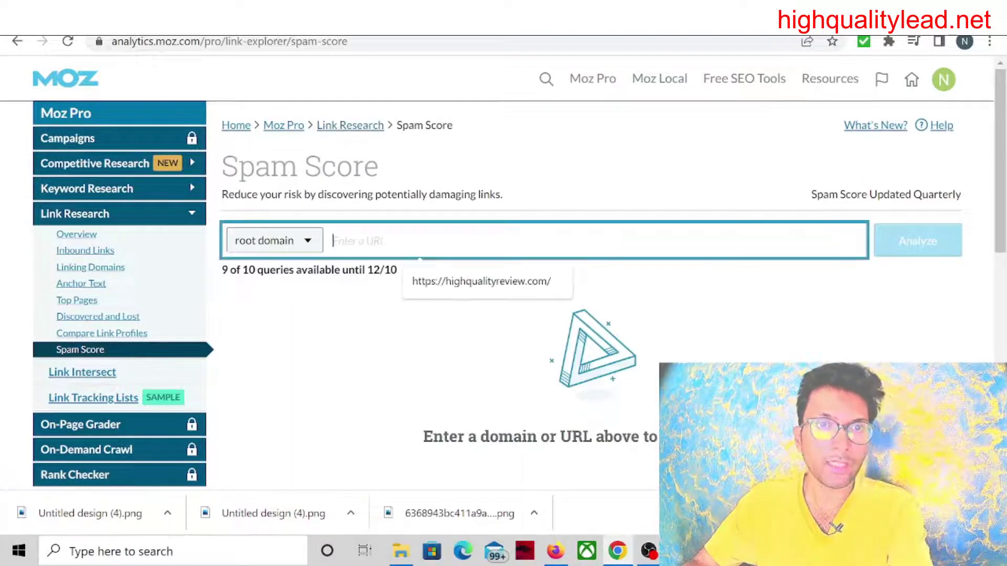
{"action": "left_click", "coordinate": [306, 361]}
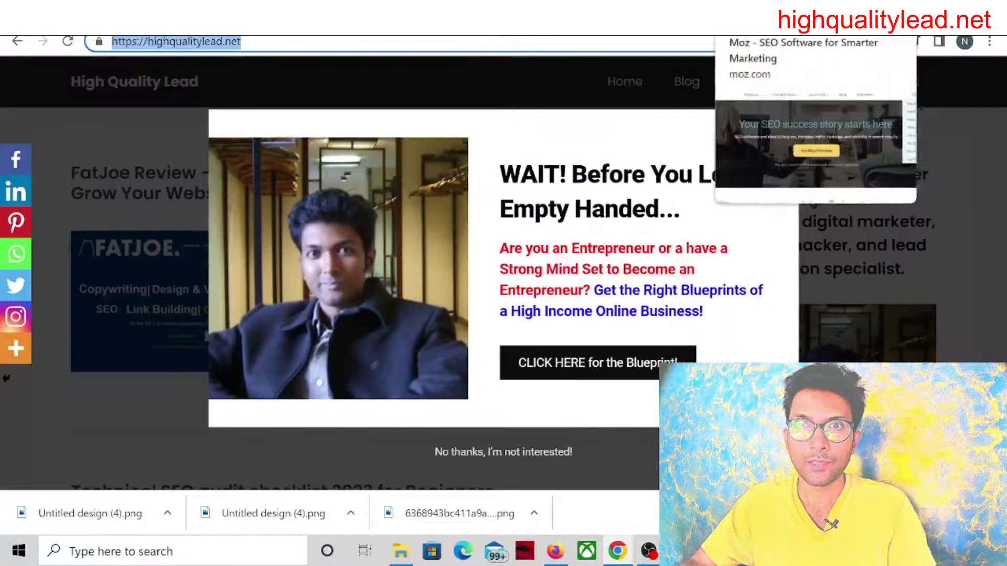
{"action": "left_click", "coordinate": [756, 23]}
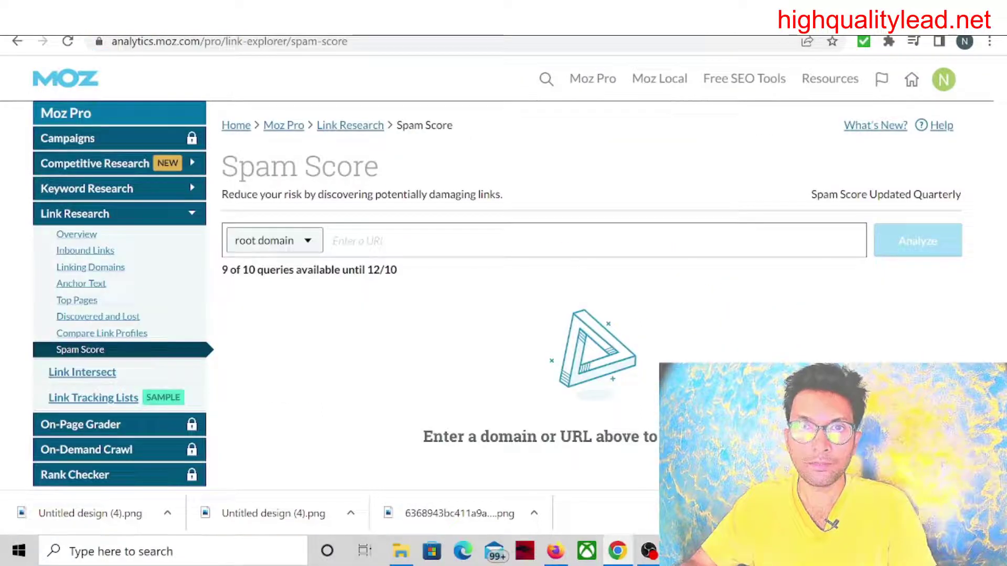
{"action": "left_click", "coordinate": [419, 255]}
{"action": "type", "text": "https://highqualitylead.net/"}
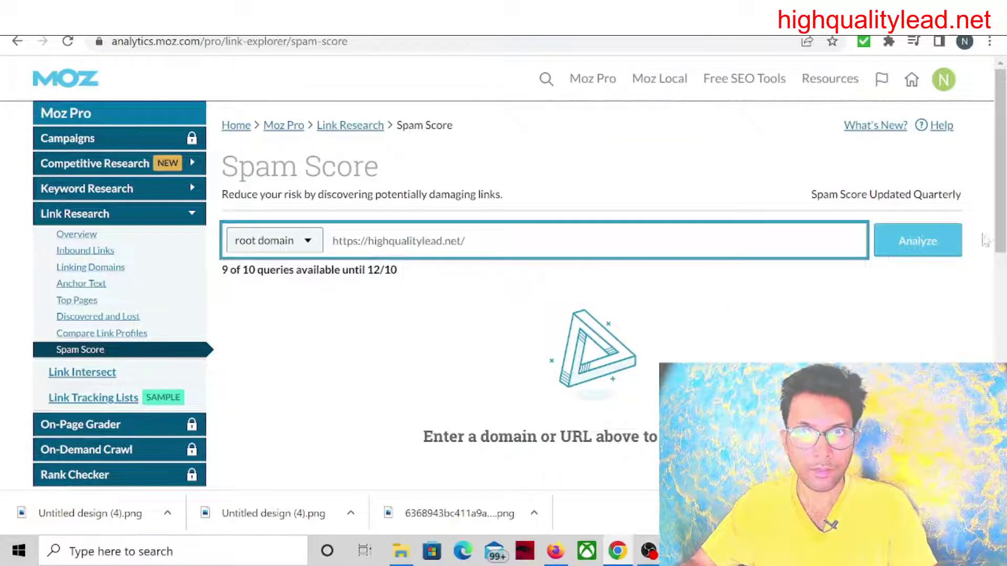
{"action": "left_click", "coordinate": [916, 241]}
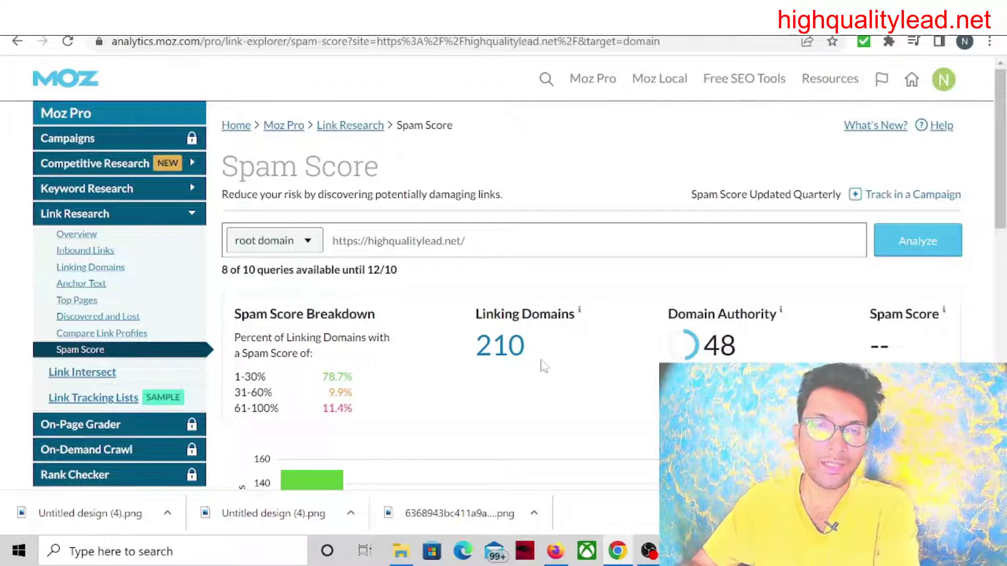
{"action": "scroll", "coordinate": [591, 260], "scroll_direction": "down", "scroll_amount": 10}
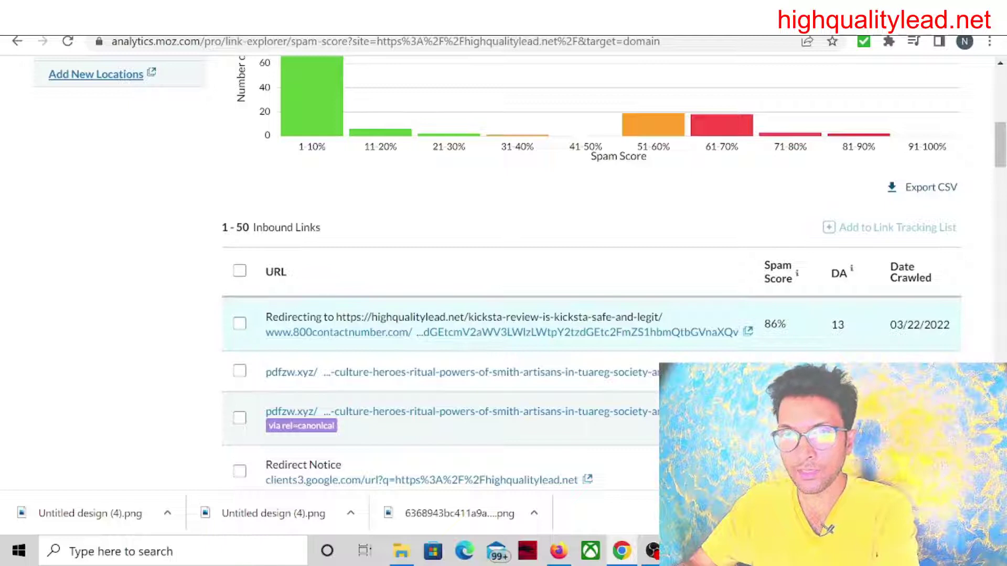
{"action": "scroll", "coordinate": [800, 293], "scroll_direction": "down", "scroll_amount": 3}
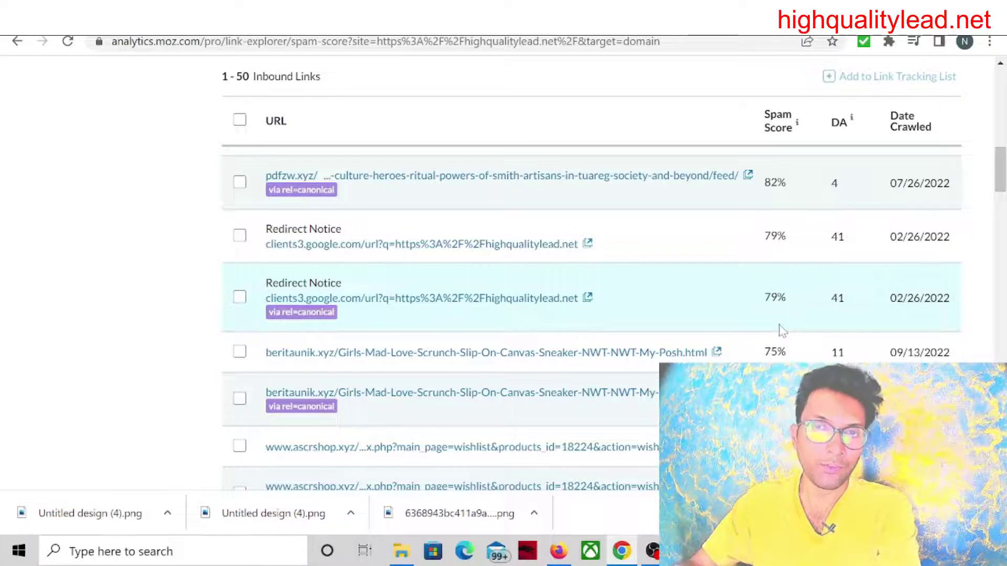
{"action": "scroll", "coordinate": [781, 331], "scroll_direction": "up", "scroll_amount": 1}
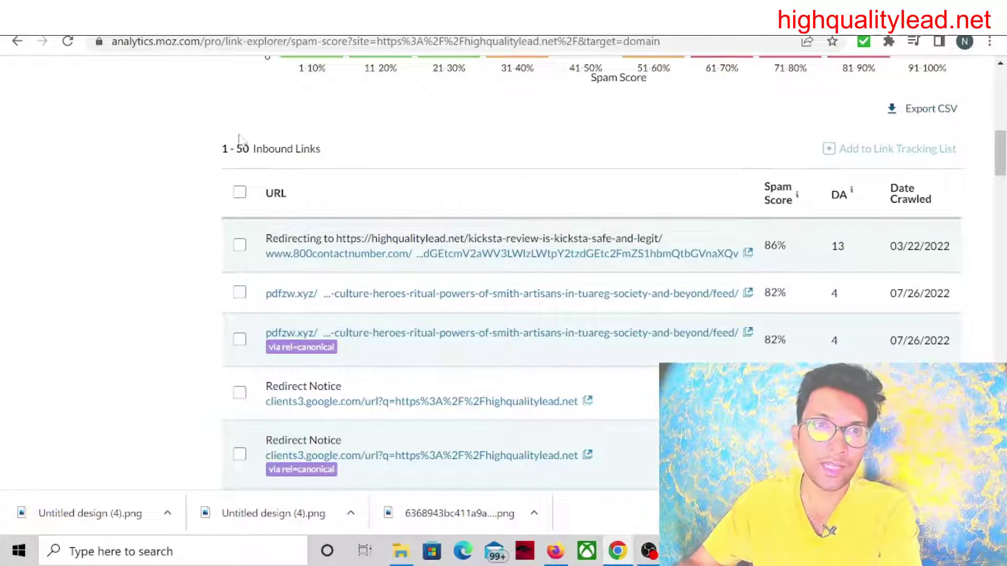
{"action": "left_click_drag", "start_coordinate": [219, 149], "coordinate": [342, 149]}
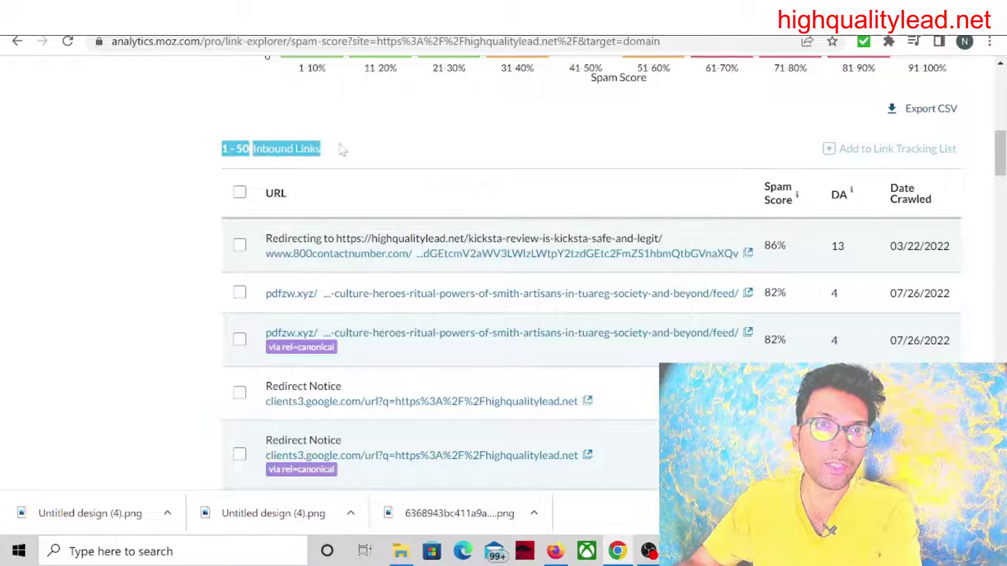
{"action": "left_click", "coordinate": [357, 146]}
{"action": "scroll", "coordinate": [105, 315], "scroll_direction": "down", "scroll_amount": 5}
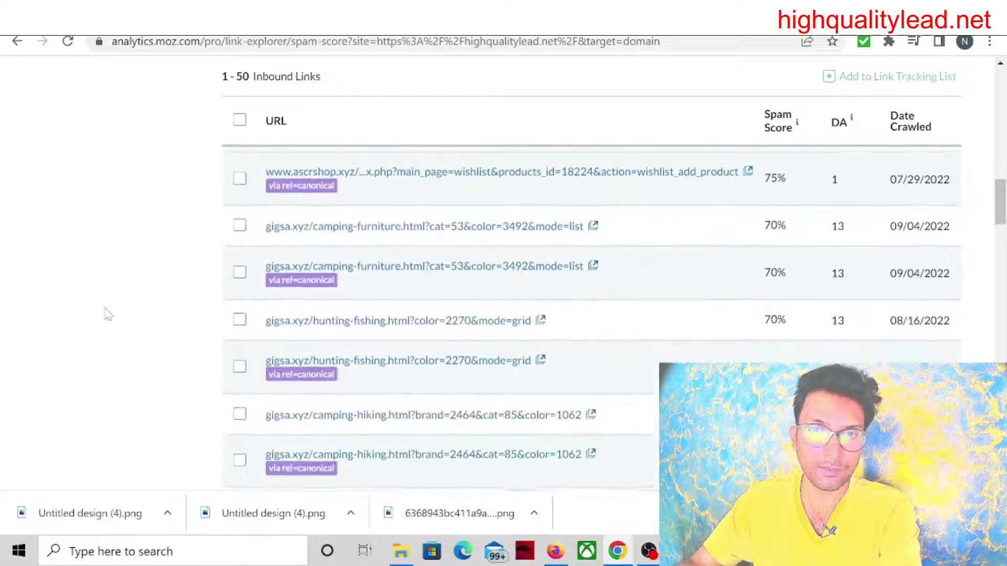
{"action": "scroll", "coordinate": [105, 314], "scroll_direction": "down", "scroll_amount": 5}
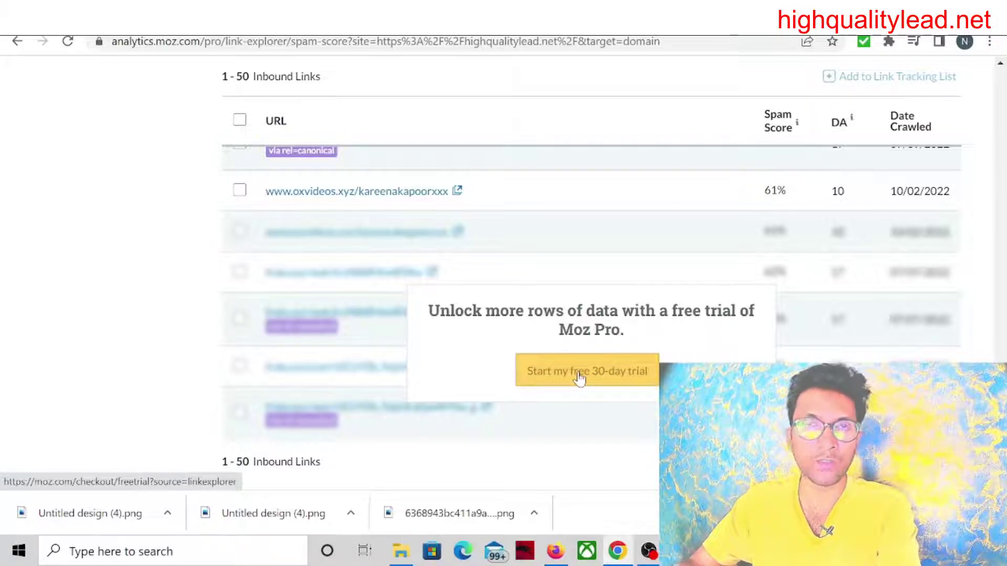
- Export the Inbound Links table for highqualitylead.net as a moz-spam-score CSV file
{"action": "scroll", "coordinate": [690, 348], "scroll_direction": "up", "scroll_amount": 3}
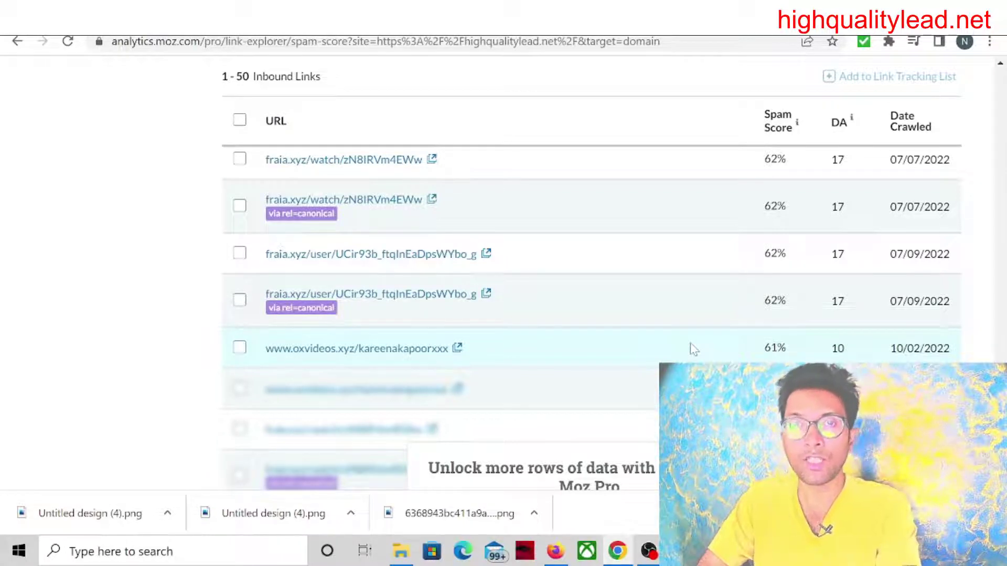
{"action": "scroll", "coordinate": [940, 262], "scroll_direction": "up", "scroll_amount": 15}
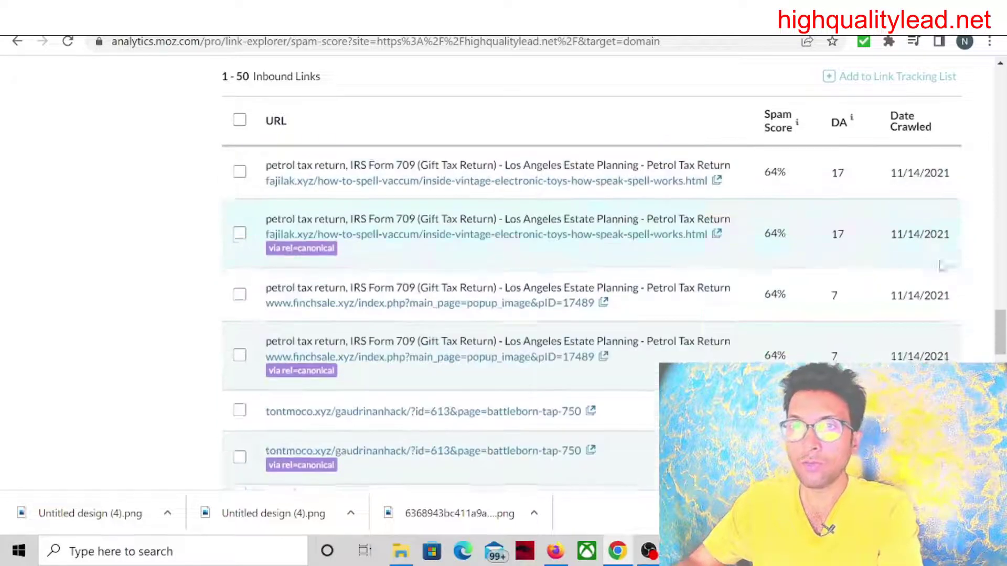
{"action": "scroll", "coordinate": [929, 226], "scroll_direction": "up", "scroll_amount": 5}
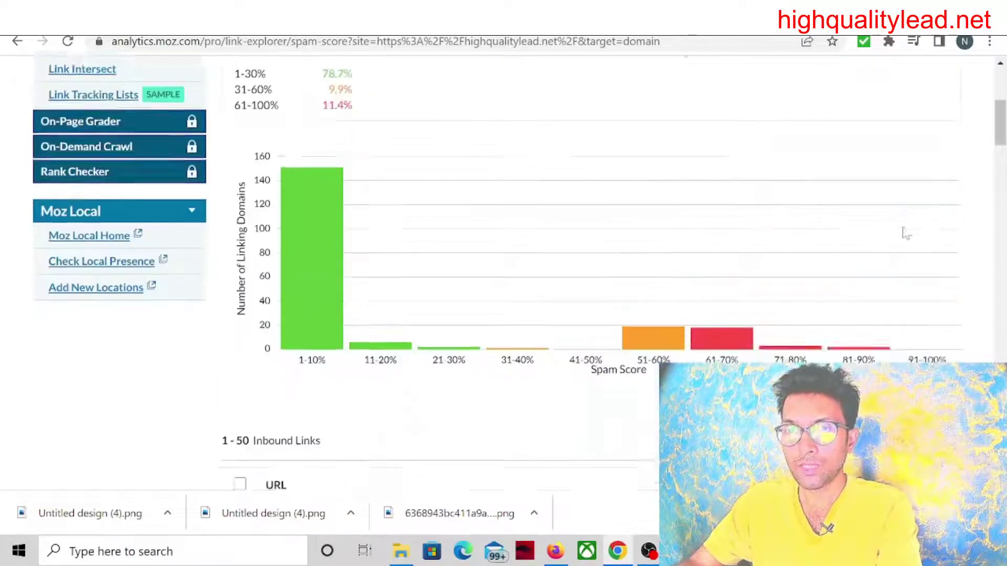
{"action": "scroll", "coordinate": [899, 231], "scroll_direction": "down", "scroll_amount": 5}
{"action": "left_click", "coordinate": [924, 190]}
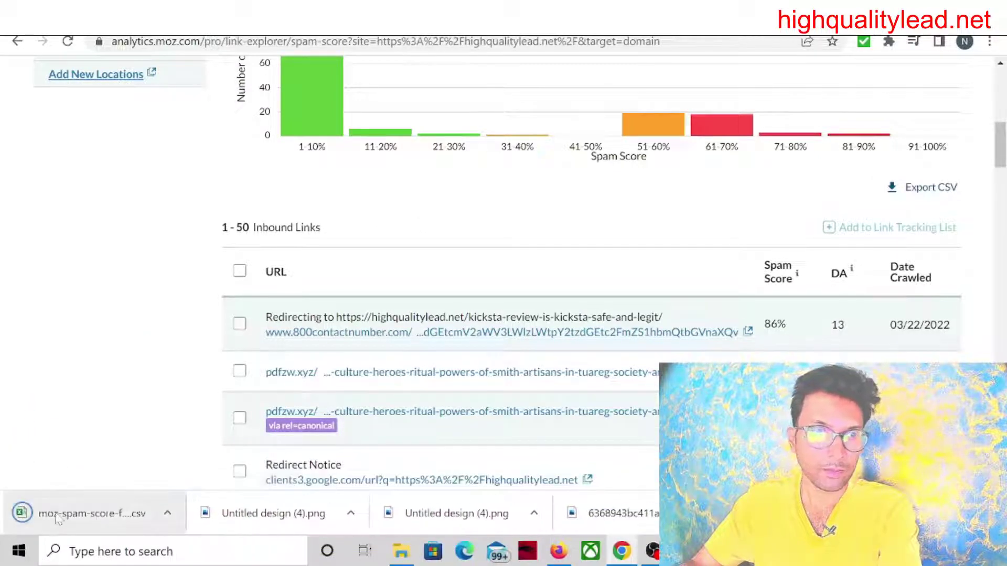
- Open the downloaded moz-spam-score CSV in Excel and move its window higher
{"action": "left_click", "coordinate": [50, 518]}
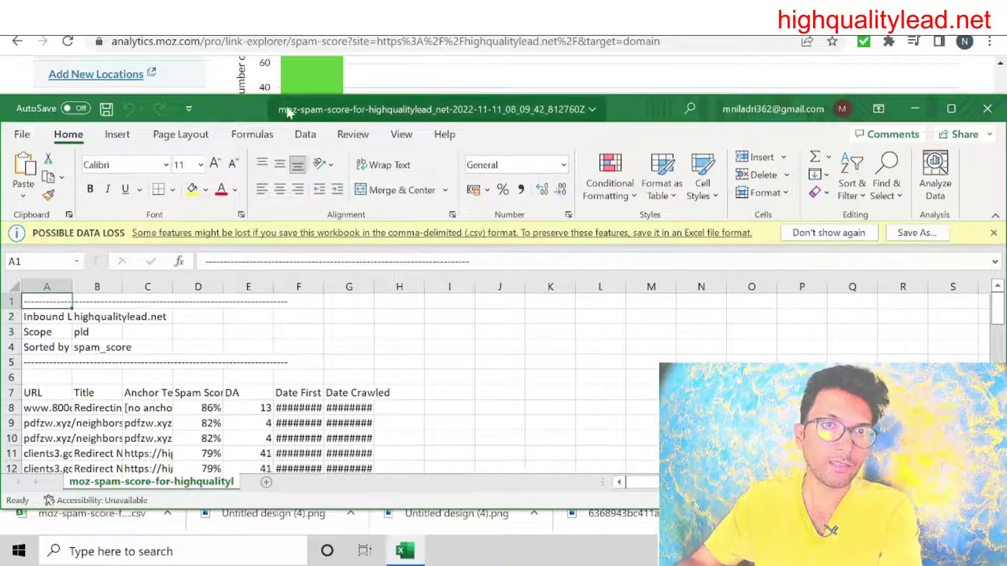
{"action": "left_click_drag", "start_coordinate": [226, 109], "coordinate": [290, 18]}
{"action": "scroll", "coordinate": [157, 334], "scroll_direction": "down", "scroll_amount": 2}
{"action": "scroll", "coordinate": [158, 334], "scroll_direction": "up", "scroll_amount": 1}
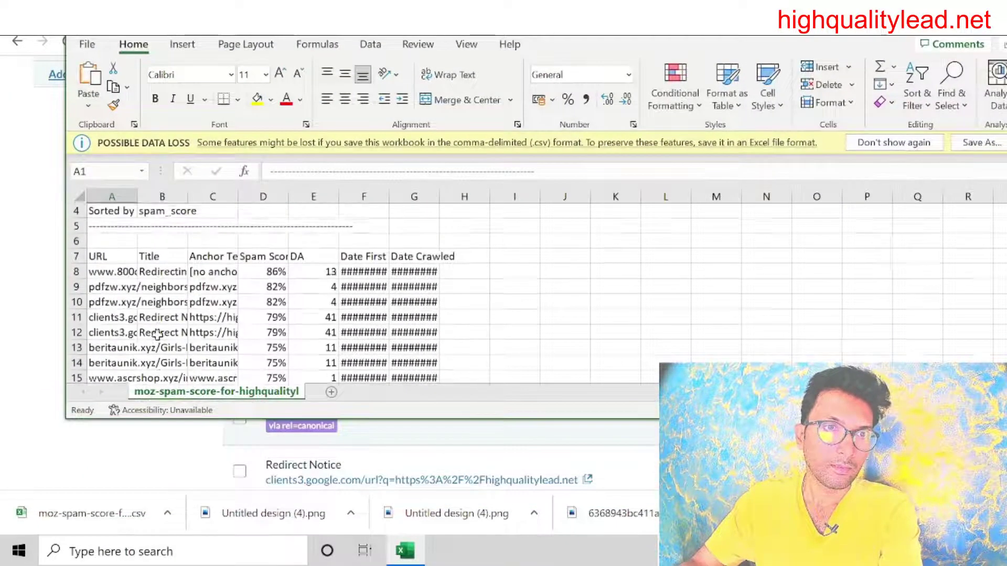
- Widen column A, dismiss the Office activation notice, and scroll through the backlink rows
{"action": "left_click_drag", "start_coordinate": [139, 196], "coordinate": [445, 199]}
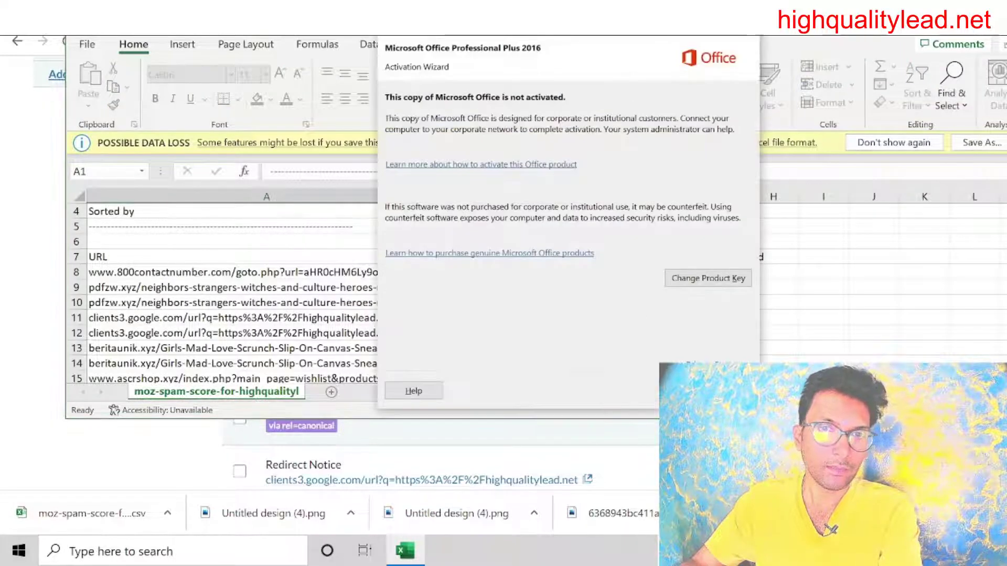
{"action": "key", "text": "Escape"}
{"action": "scroll", "coordinate": [152, 262], "scroll_direction": "down", "scroll_amount": 1}
{"action": "scroll", "coordinate": [151, 268], "scroll_direction": "down", "scroll_amount": 7}
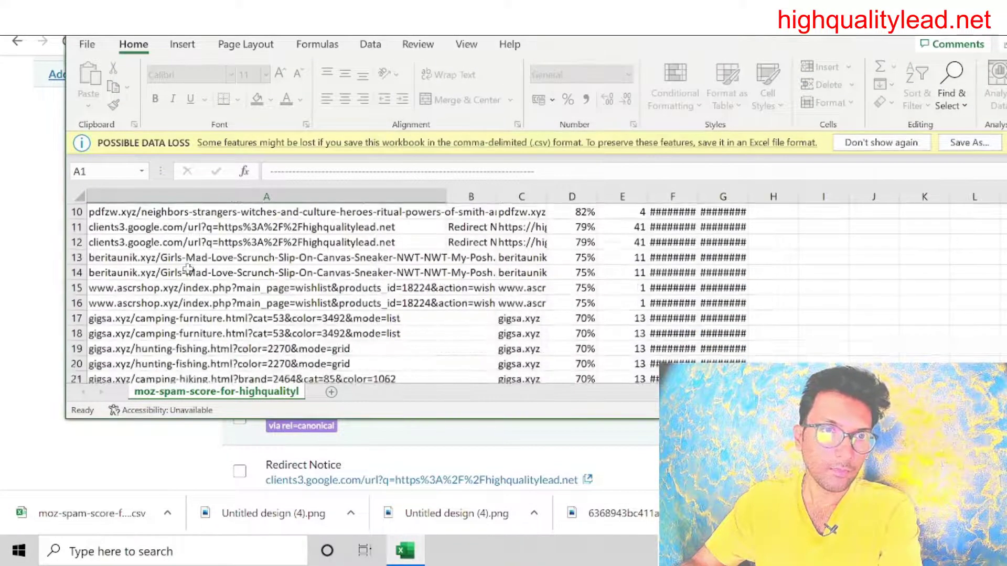
{"action": "scroll", "coordinate": [223, 275], "scroll_direction": "down", "scroll_amount": 8}
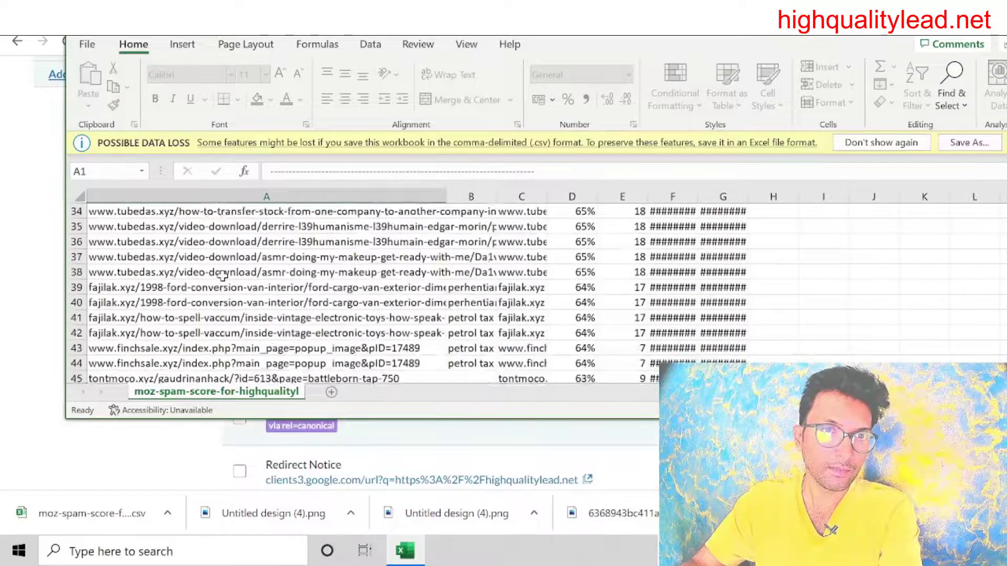
{"action": "scroll", "coordinate": [223, 277], "scroll_direction": "up", "scroll_amount": 7}
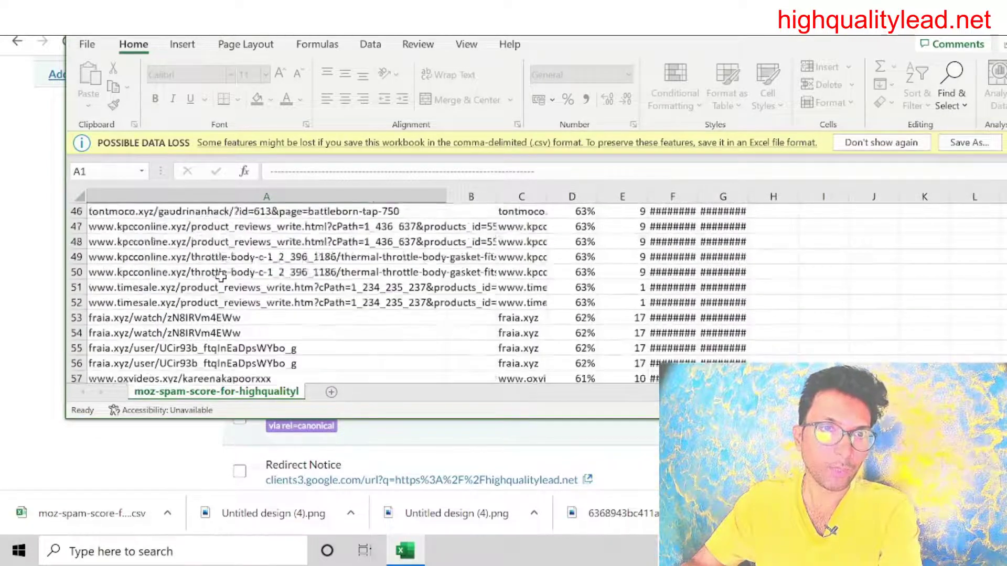
{"action": "scroll", "coordinate": [222, 277], "scroll_direction": "down", "scroll_amount": 4}
{"action": "scroll", "coordinate": [221, 277], "scroll_direction": "down", "scroll_amount": 2}
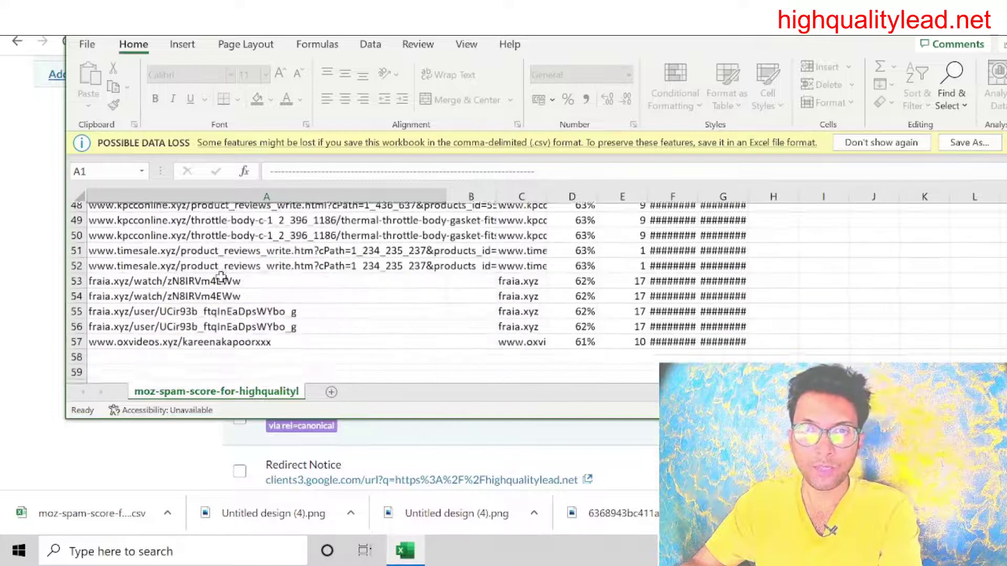
{"action": "scroll", "coordinate": [592, 333], "scroll_direction": "up", "scroll_amount": 15}
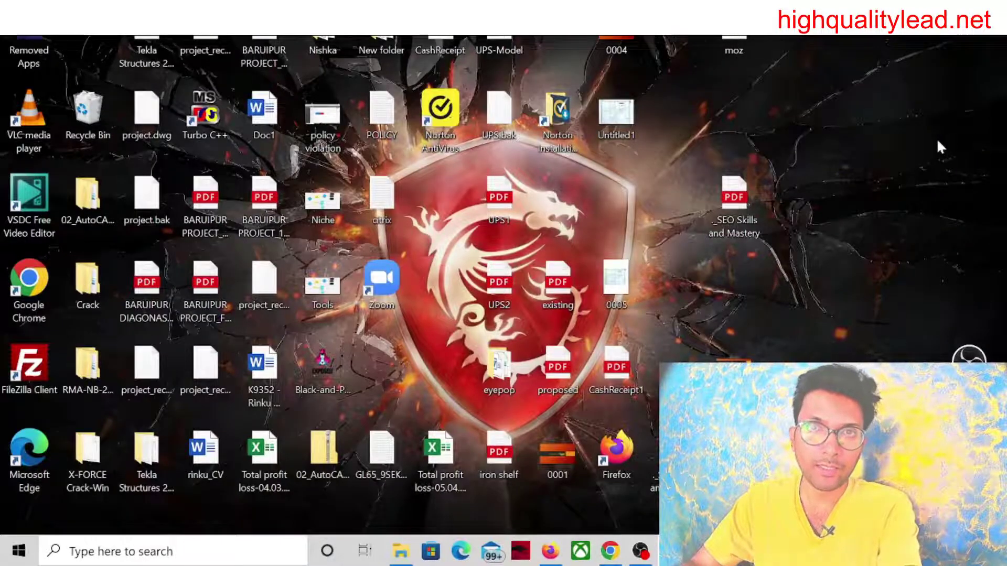
{"action": "left_click", "coordinate": [744, 40]}
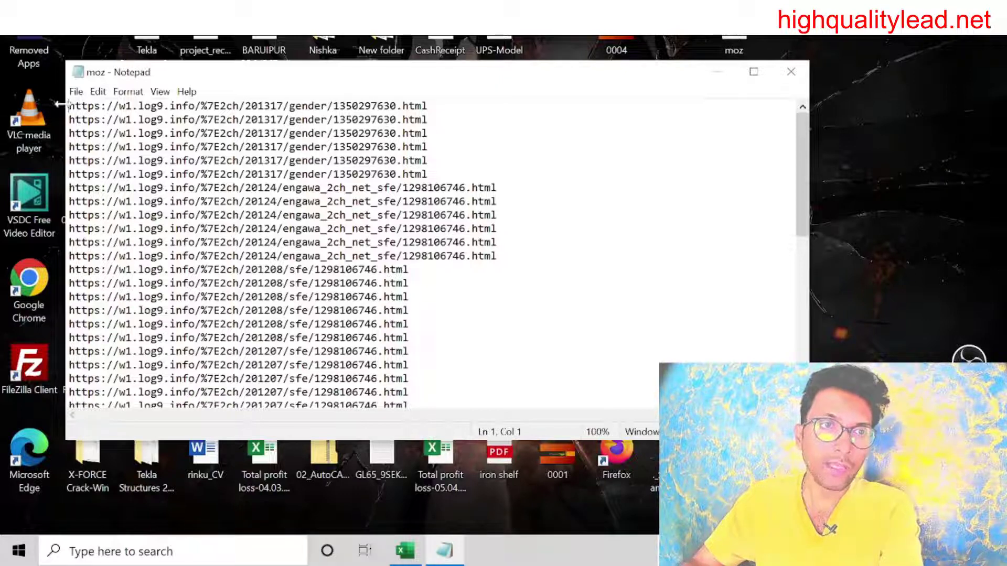
{"action": "key", "text": "shift+Right"}
{"action": "key", "text": "shift+Right"}
{"action": "key", "text": "shift+Right"}
{"action": "key", "text": "shift+Right"}
{"action": "key", "text": "shift+Right"}
{"action": "key", "text": "shift+Right"}
{"action": "key", "text": "shift+Right"}
{"action": "key", "text": "shift+Right"}
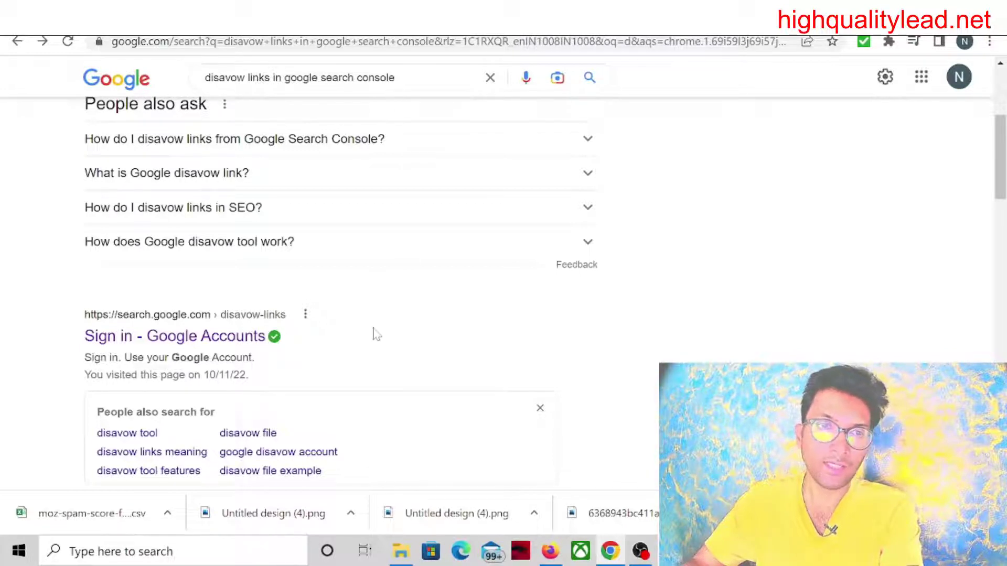
- Open the search.google.com 'Disavow links to your site' result
{"action": "scroll", "coordinate": [370, 332], "scroll_direction": "down", "scroll_amount": 1}
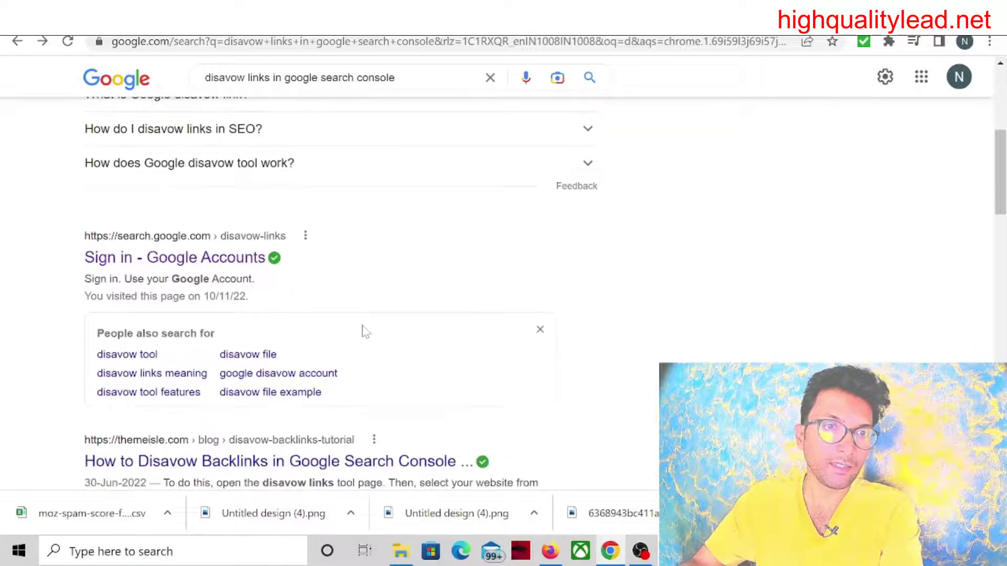
{"action": "left_click", "coordinate": [180, 261]}
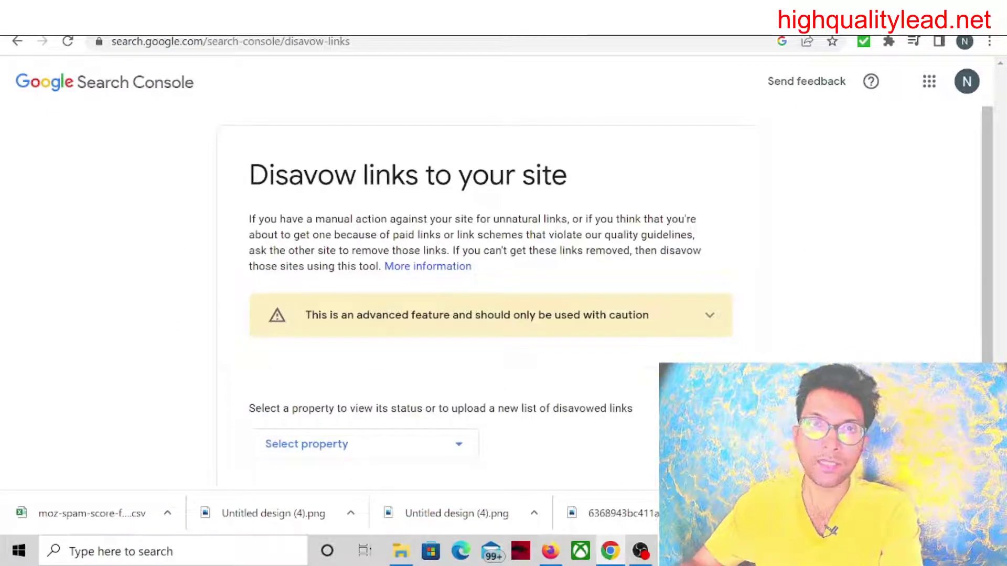
{"action": "scroll", "coordinate": [630, 187], "scroll_direction": "down", "scroll_amount": 2}
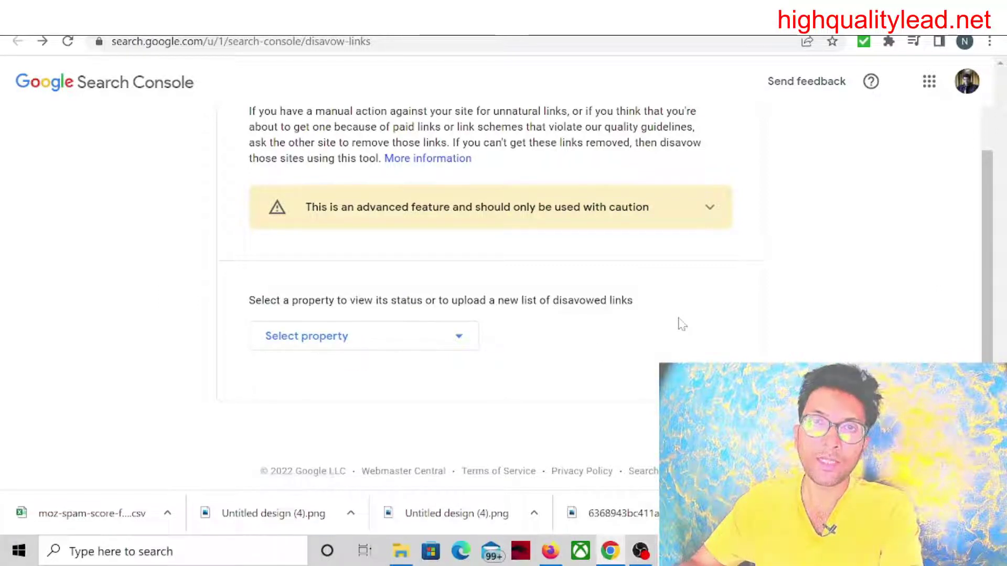
{"action": "left_click", "coordinate": [407, 335]}
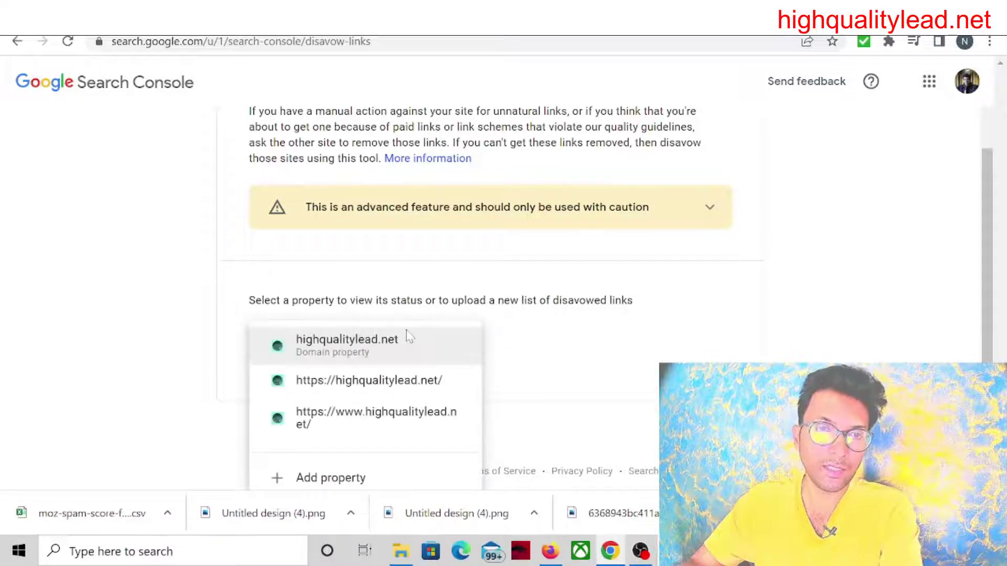
{"action": "left_click", "coordinate": [393, 381]}
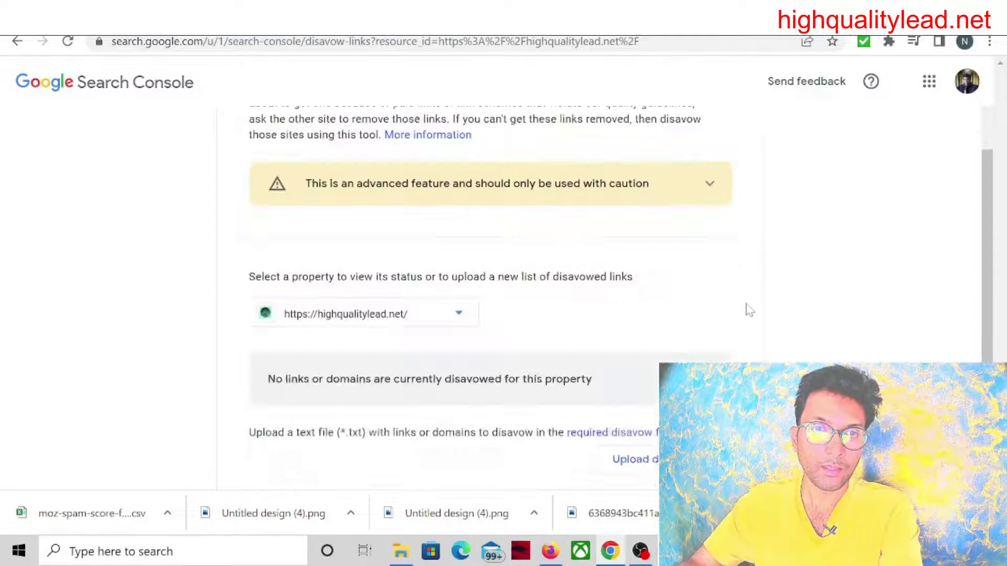
{"action": "scroll", "coordinate": [749, 310], "scroll_direction": "down", "scroll_amount": 2}
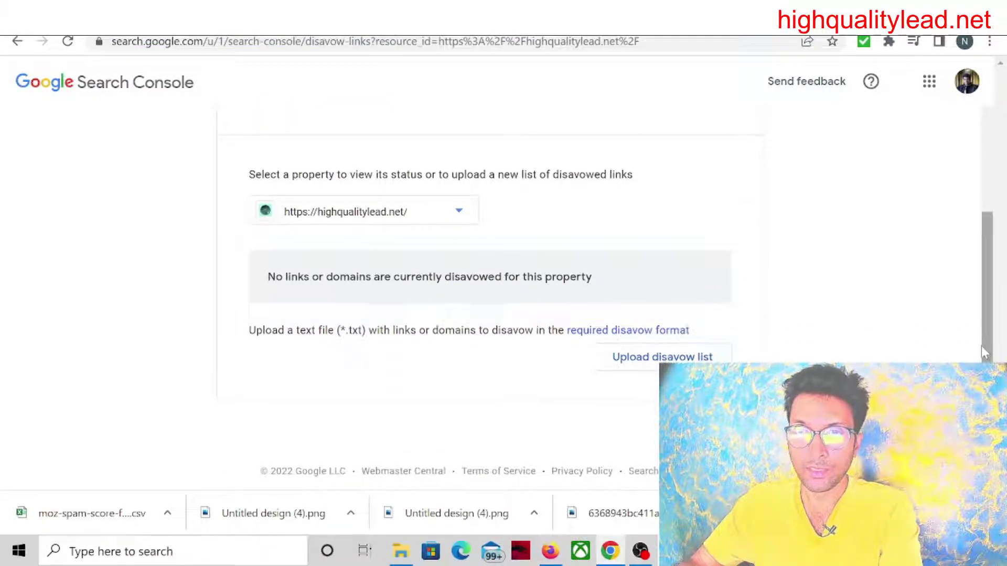
{"action": "left_click", "coordinate": [624, 361]}
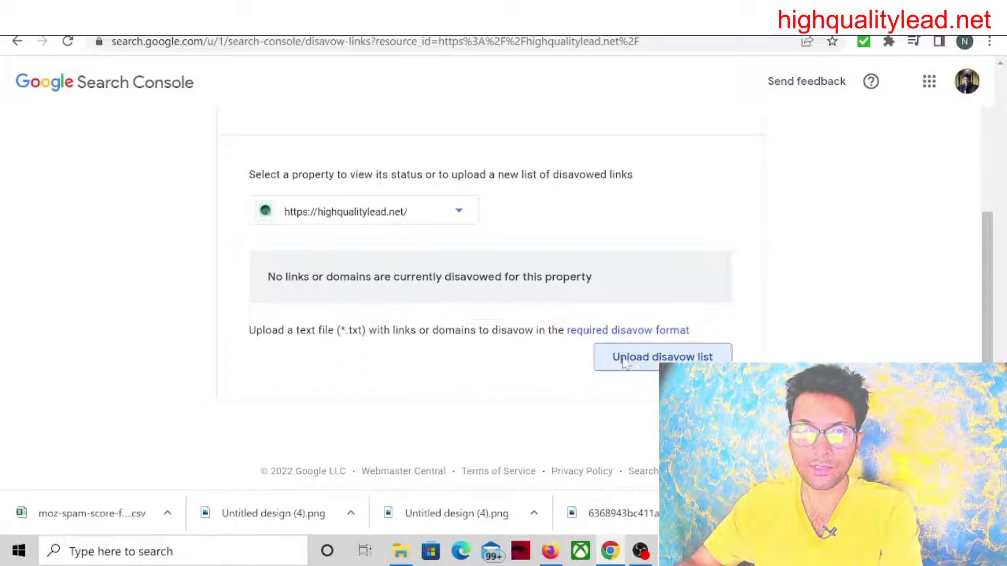
{"action": "left_click", "coordinate": [274, 194]}
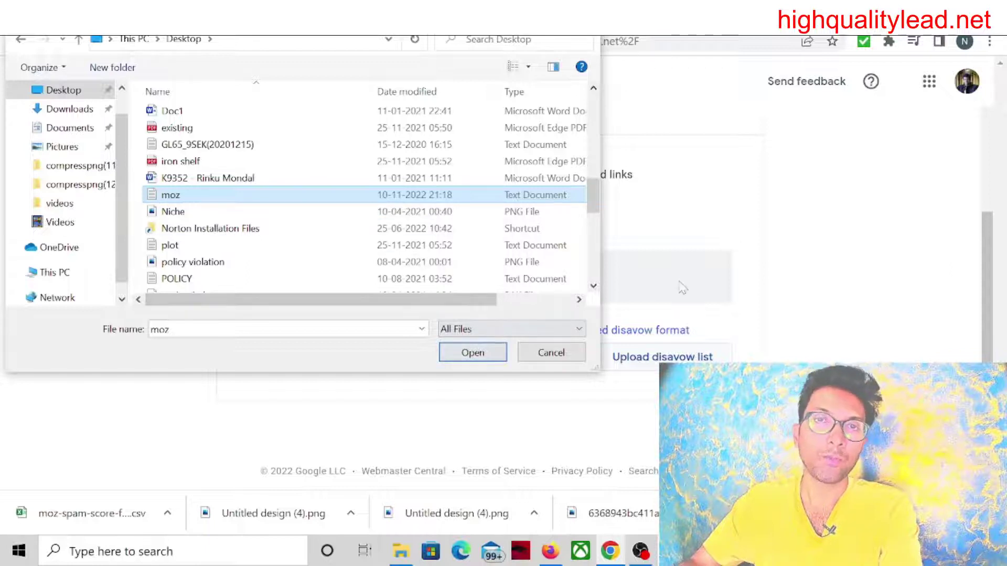
{"action": "left_click", "coordinate": [553, 360]}
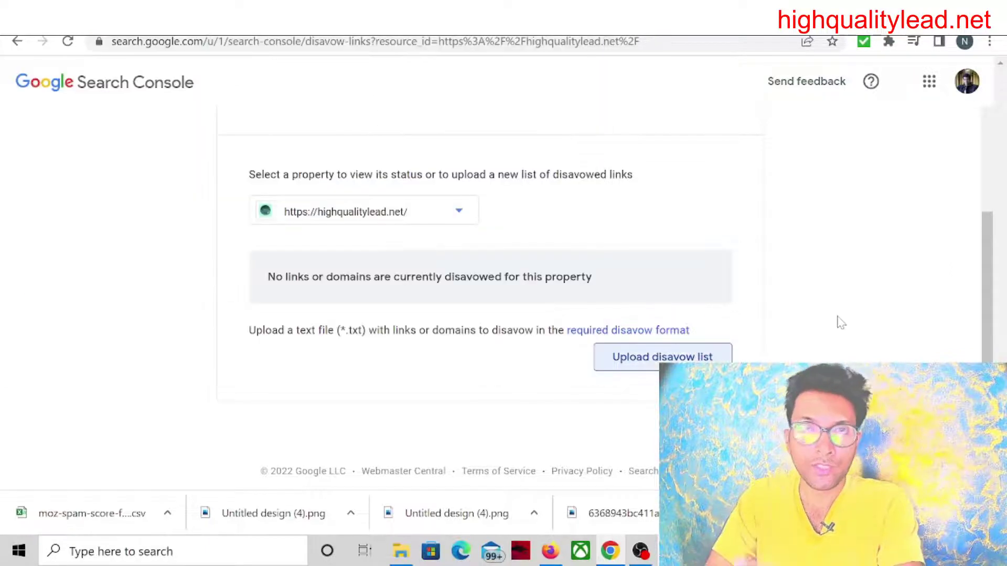